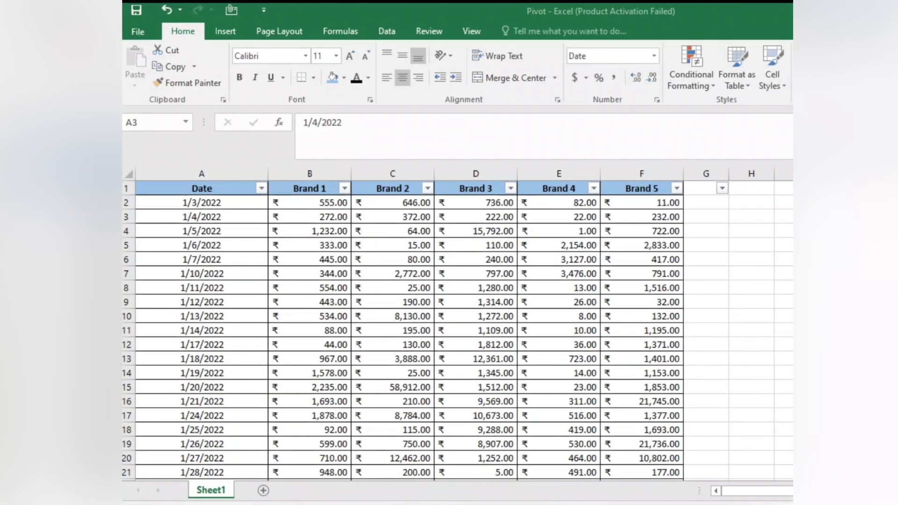
Look over the header row of the sales table, from Date through the Brand columns
key("Down")
key("Up")
key("Up")
key("Up")
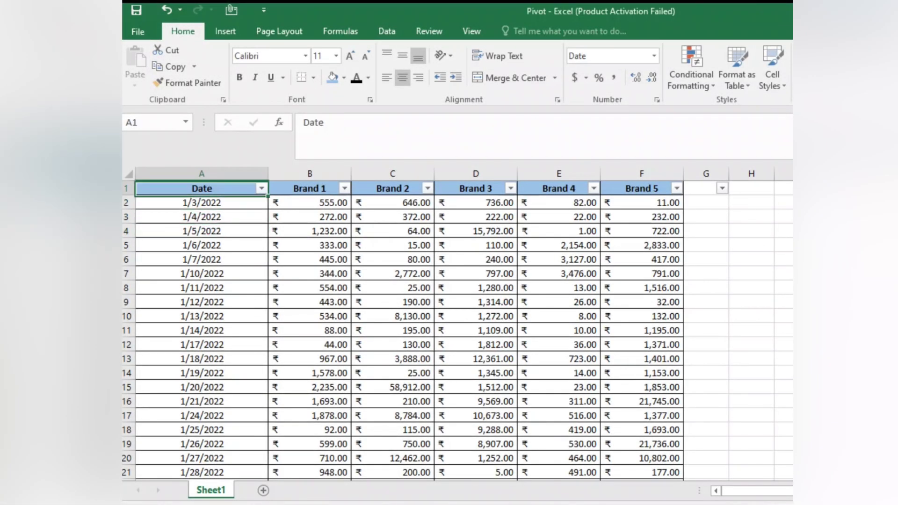
key("Down")
key("Right")
key("Right")
key("Left")
key("Left")
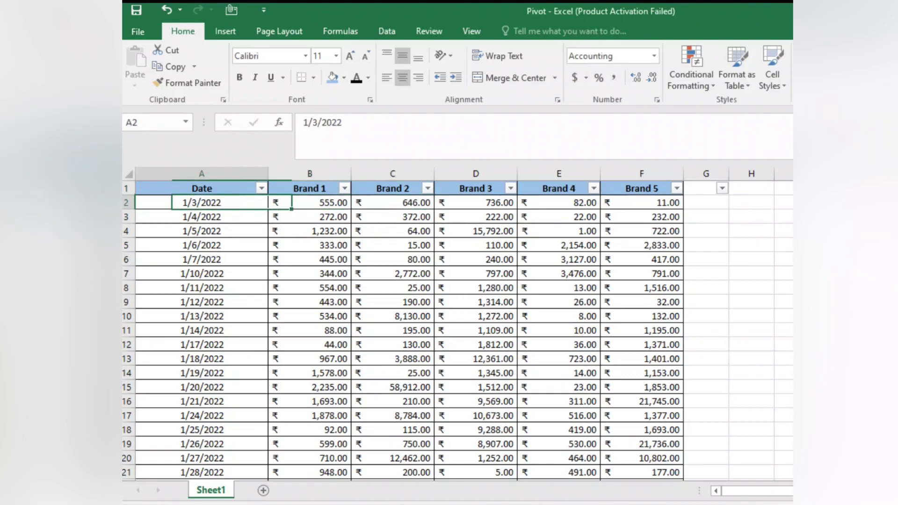
key("Up")
key("Right")
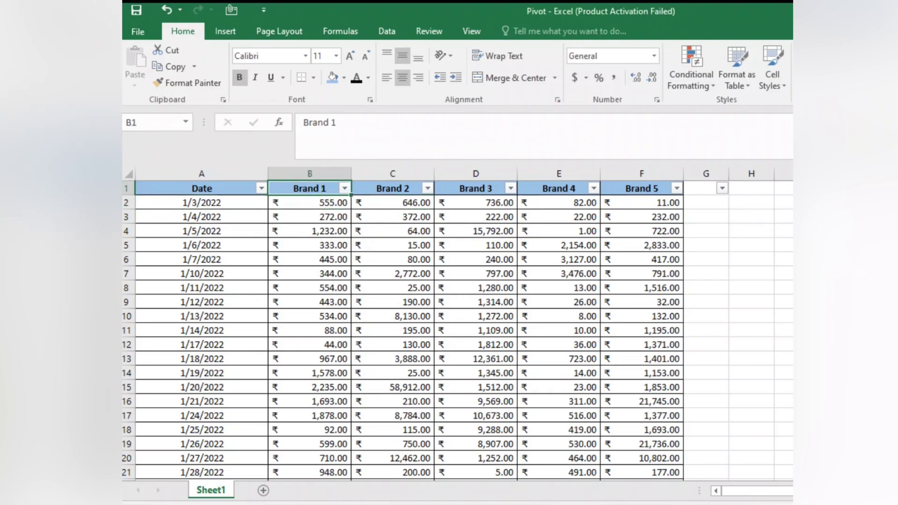
key("Right")
key("Right")
key("Left")
key("Left")
key("Right")
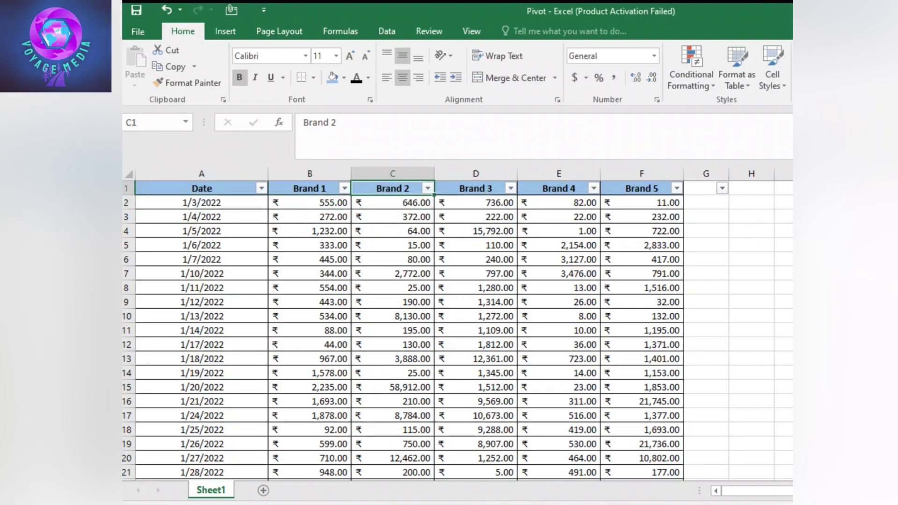
left_click_drag(309, 188, 561, 190)
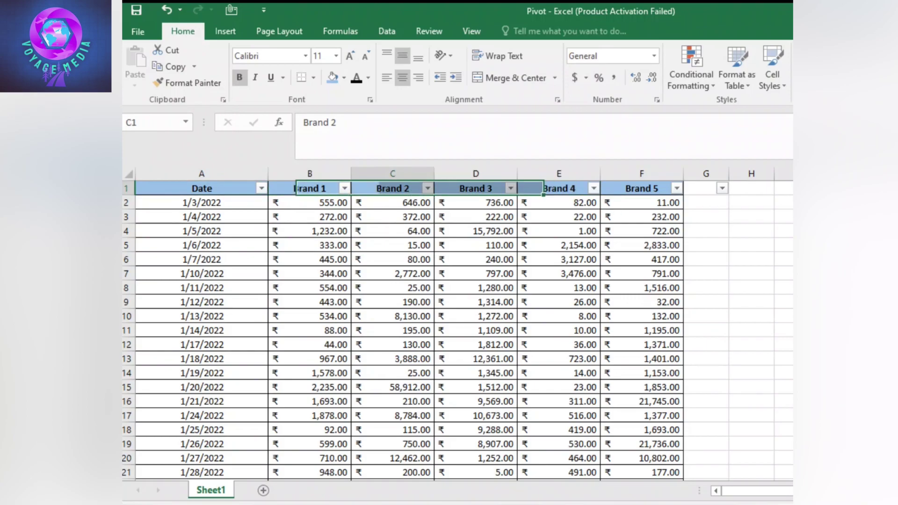
left_click(392, 202)
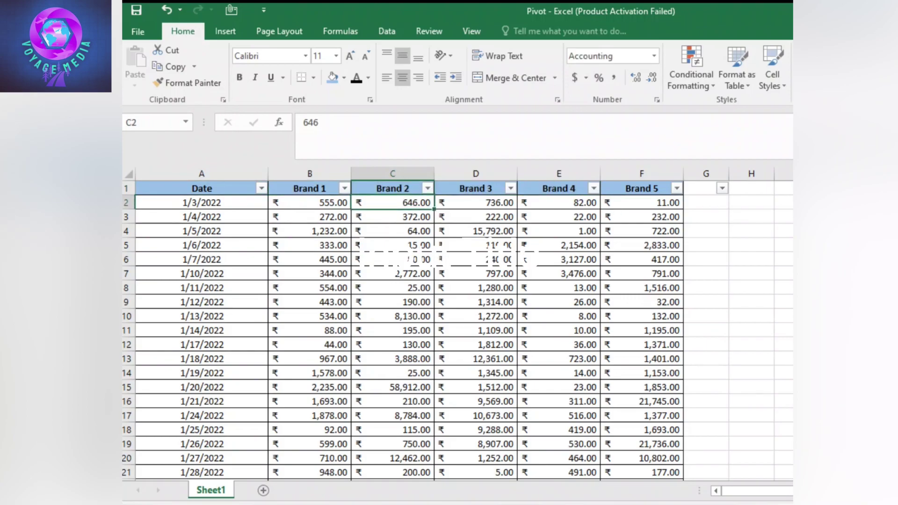
Review the daily entries down the Date column through the year
key("Left")
key("Left")
key("Down")
key("Down")
key("Down")
key("Down")
key("Down")
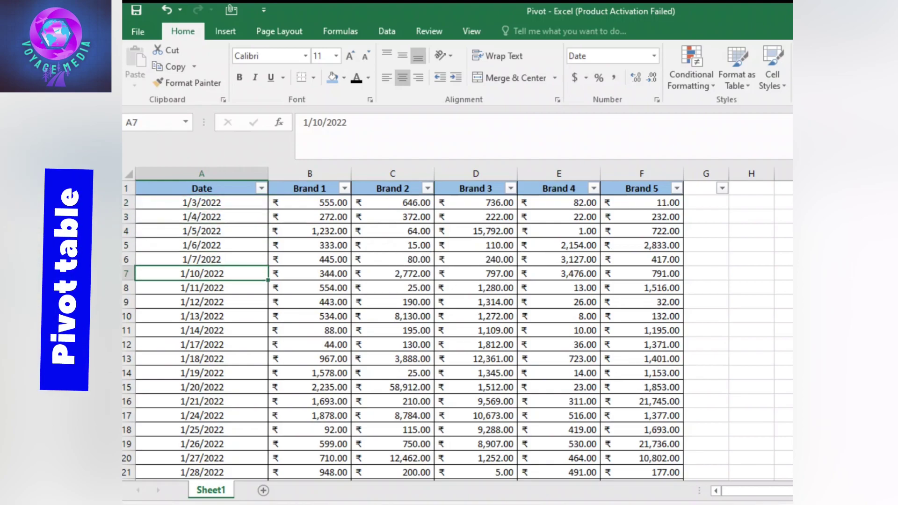
scroll(458, 328, "down", 20)
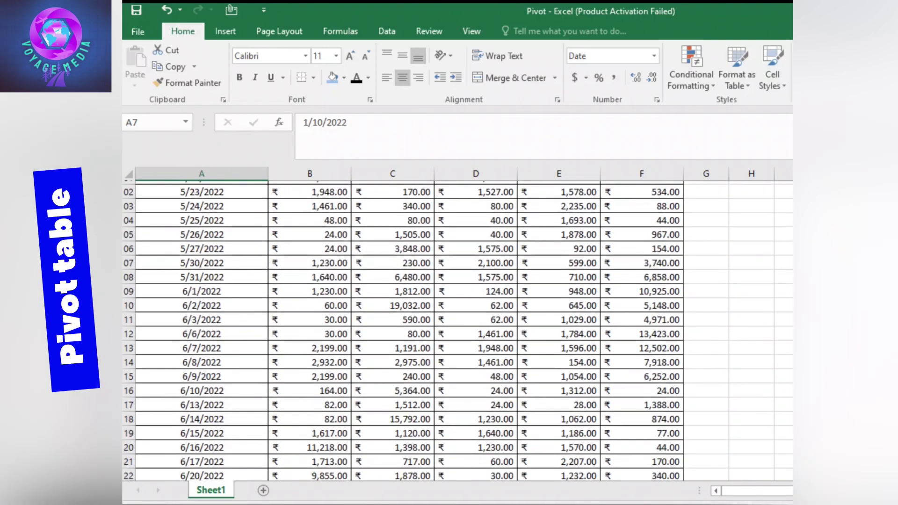
scroll(457, 327, "up", 20)
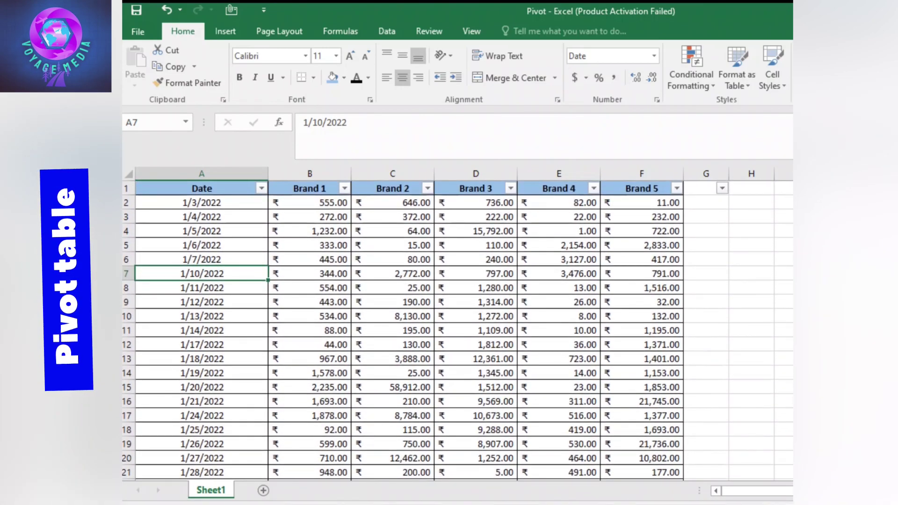
Filter the Date column to show only January 2022
left_click(261, 188)
left_click(159, 326)
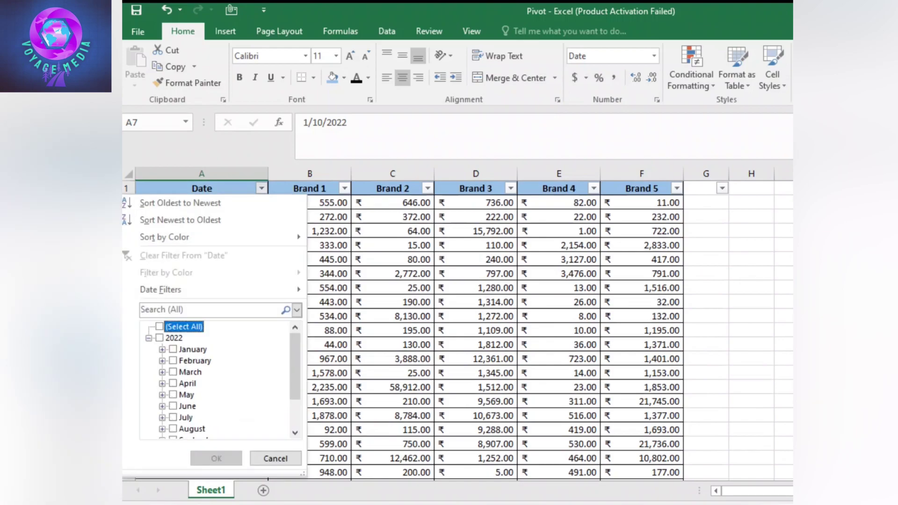
left_click(173, 350)
left_click(216, 458)
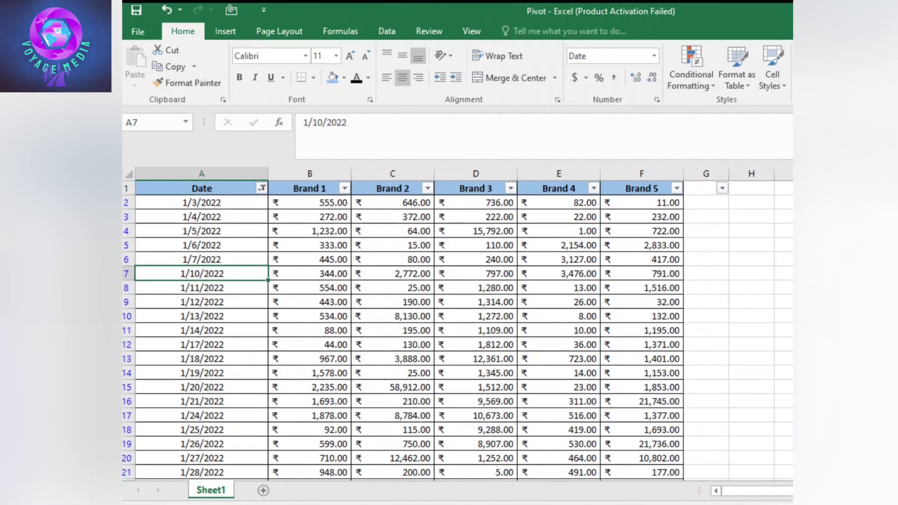
Select the filtered January values of Brand 1 and Brand 3 to inspect them
left_click(310, 203)
key("ctrl+shift+Down")
scroll(457, 330, "up", 1)
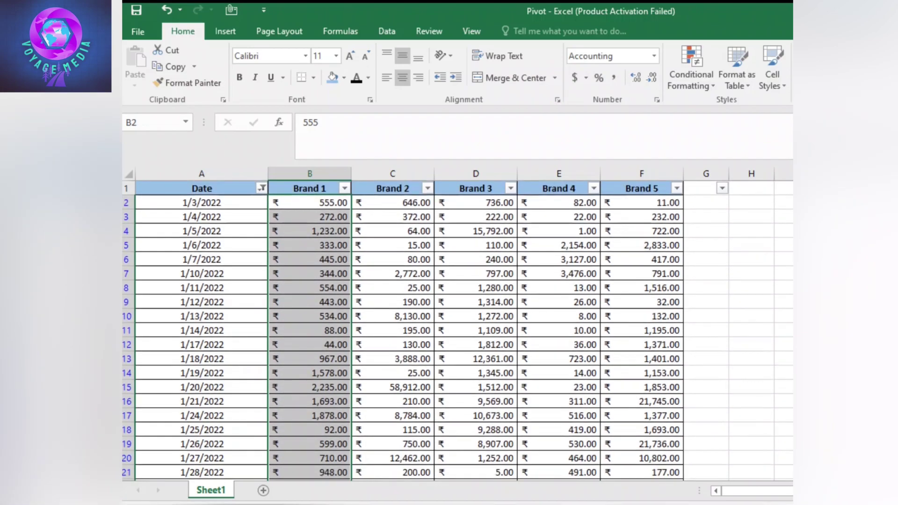
left_click(476, 217)
key("ctrl+shift+Down")
left_click(475, 188)
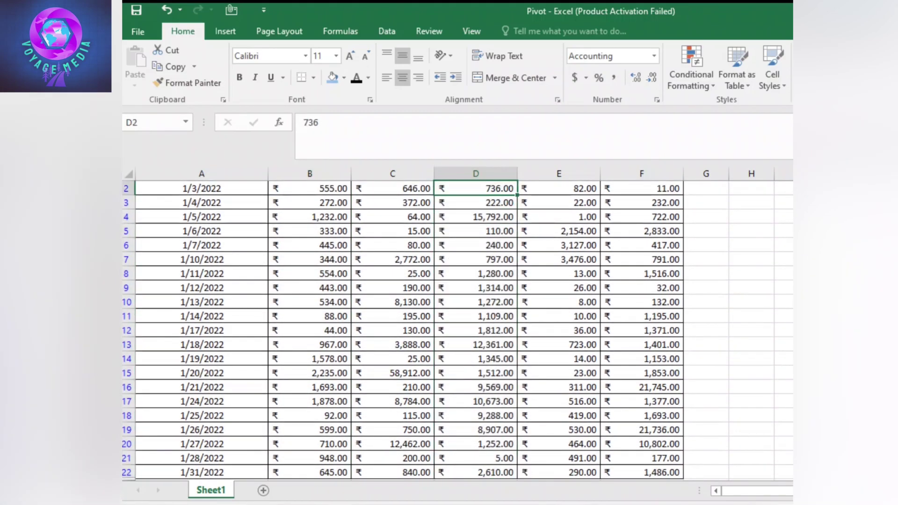
scroll(458, 330, "up", 1)
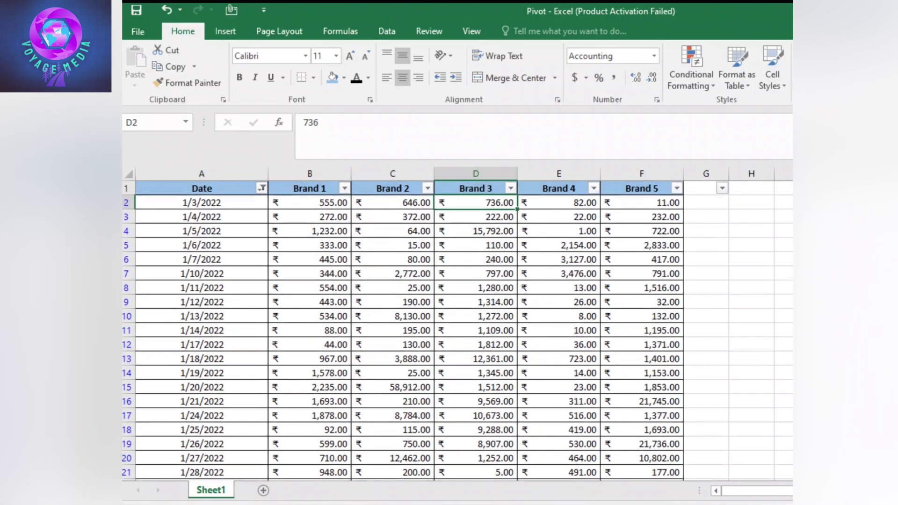
Reset the Date column's filter so that all months are included
left_click(261, 188)
left_click(160, 326)
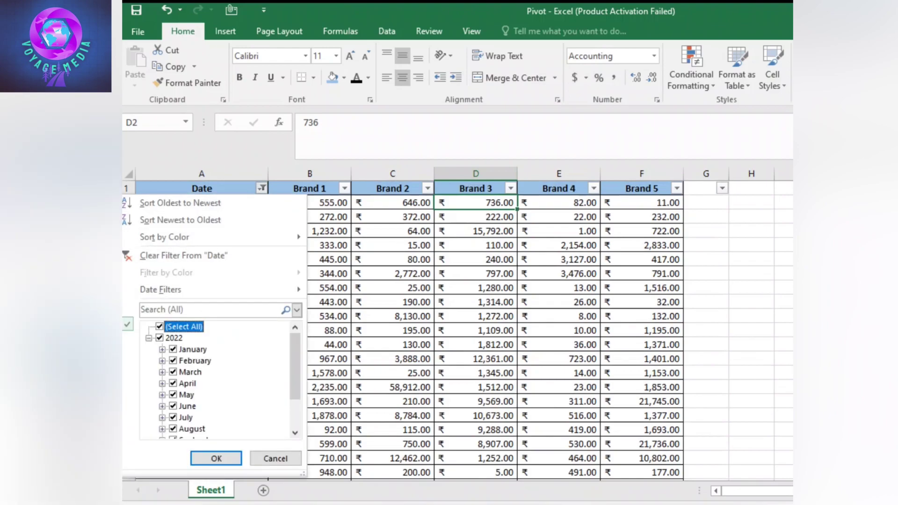
left_click(217, 458)
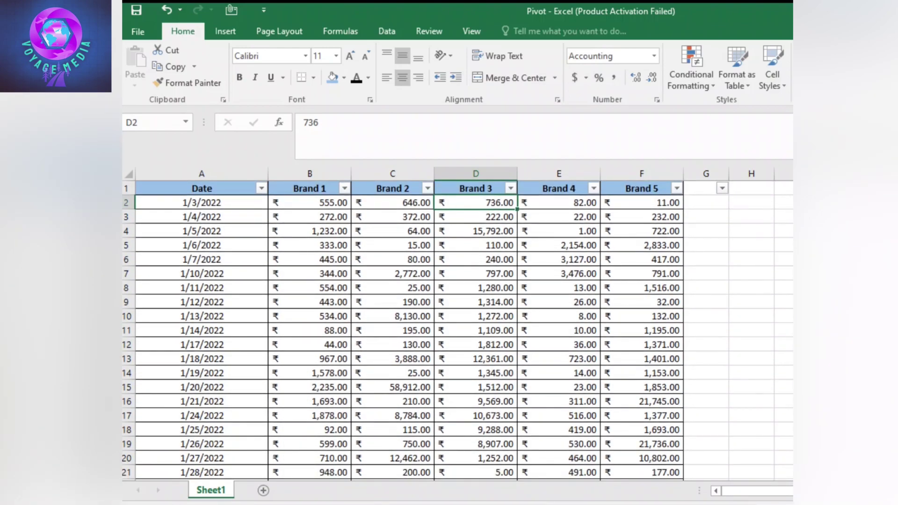
Create a PivotTable on a new worksheet from the full data range A1:F261 of Sheet1
left_click(202, 188)
key("ctrl+shift+Right")
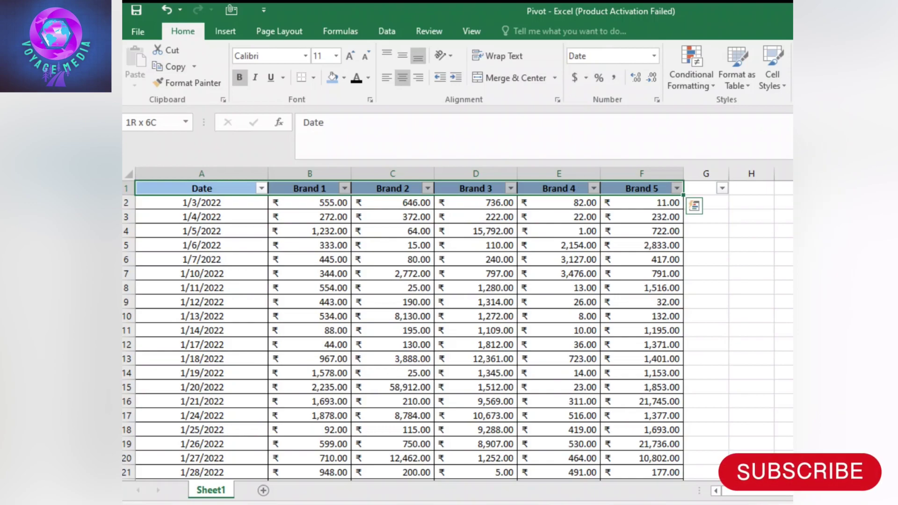
key("ctrl+shift+Down")
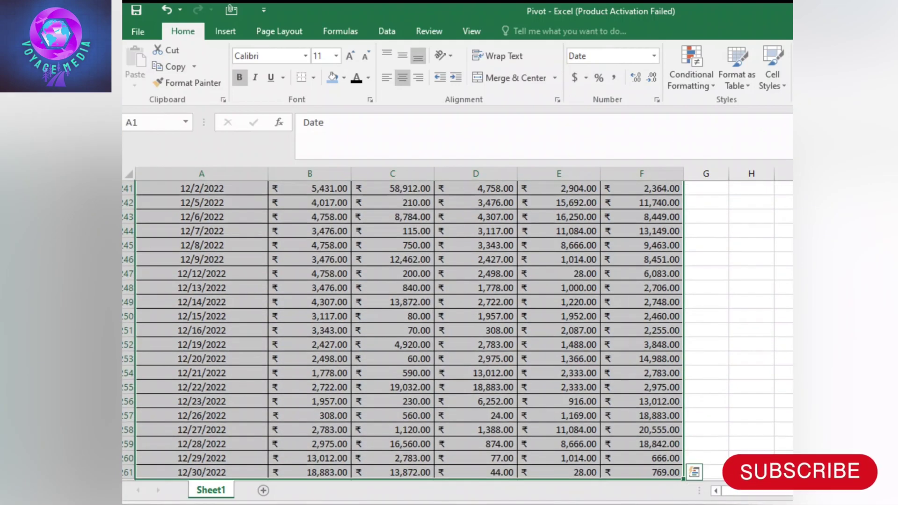
scroll(410, 327, "up", 10)
scroll(410, 327, "up", 20)
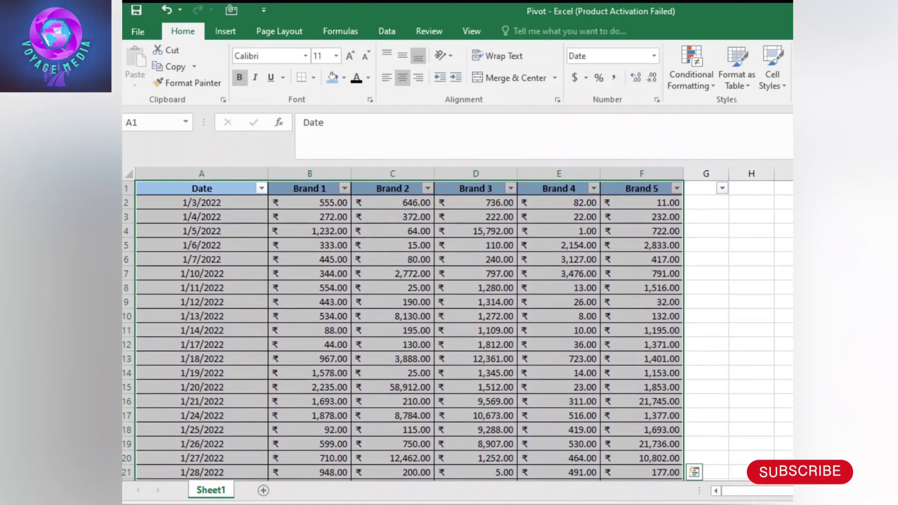
left_click(225, 31)
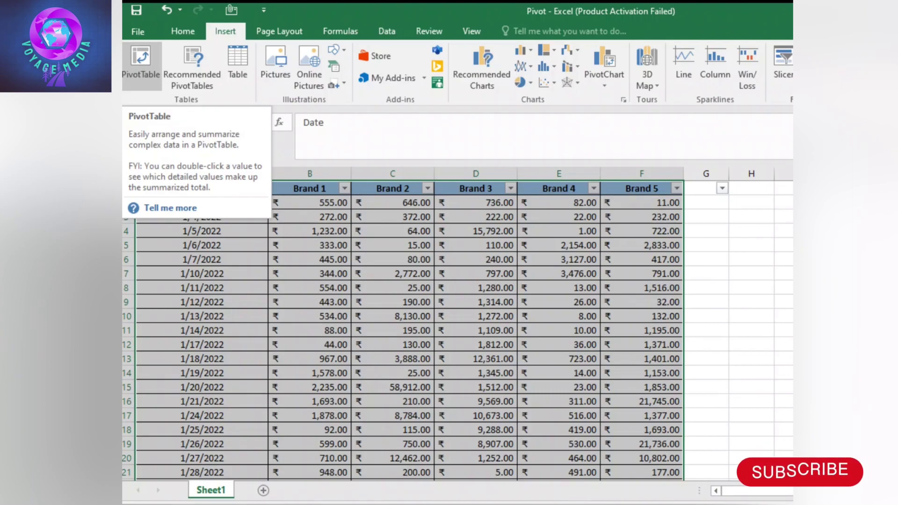
left_click(141, 61)
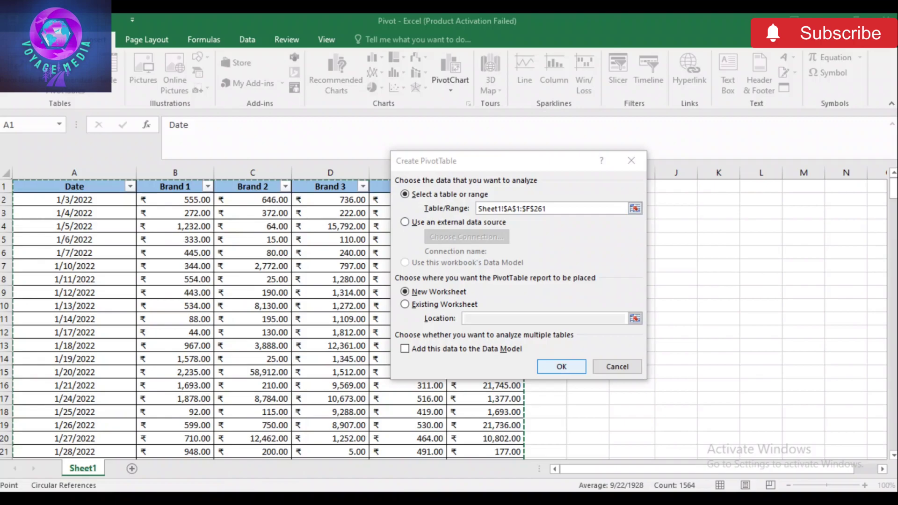
left_click(561, 367)
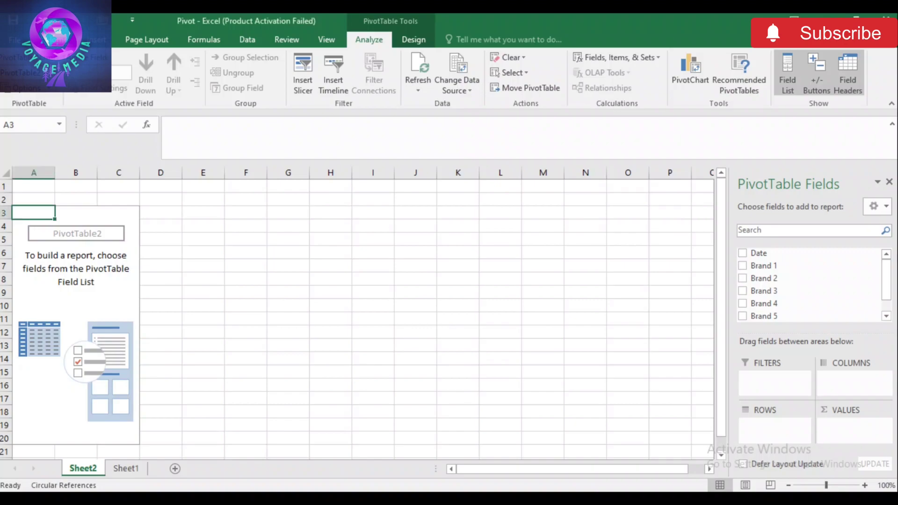
Add the Date field to the PivotTable's rows
scroll(812, 284, "down", 1)
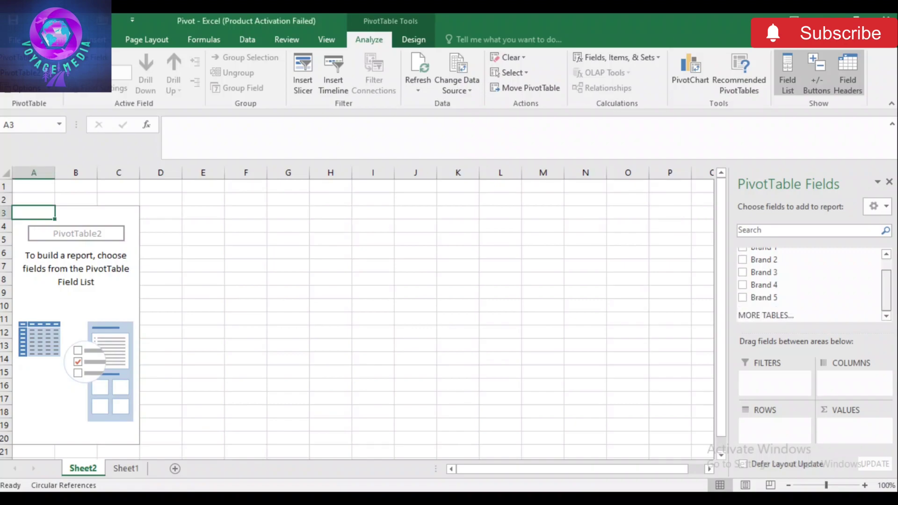
scroll(812, 285, "up", 1)
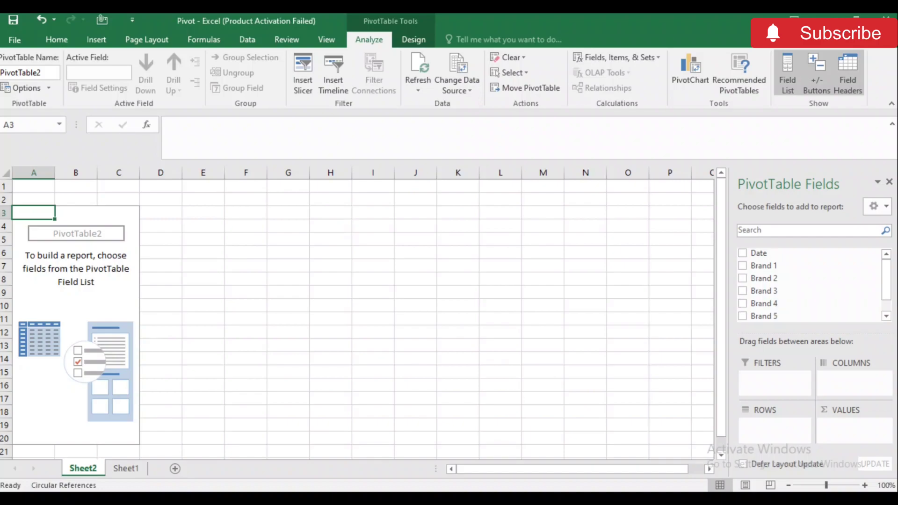
left_click(739, 230)
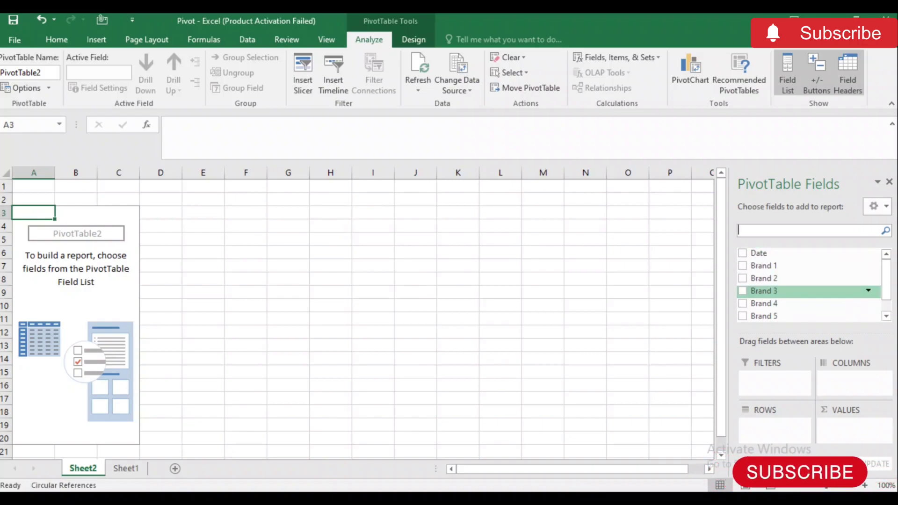
left_click_drag(763, 253, 775, 425)
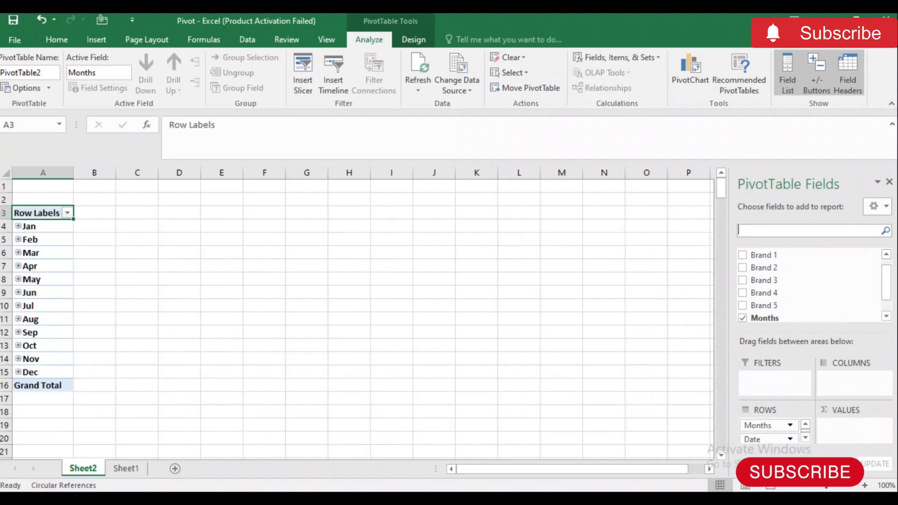
Expand the Jan group to view its individual dates and collapse it again
left_click(43, 226)
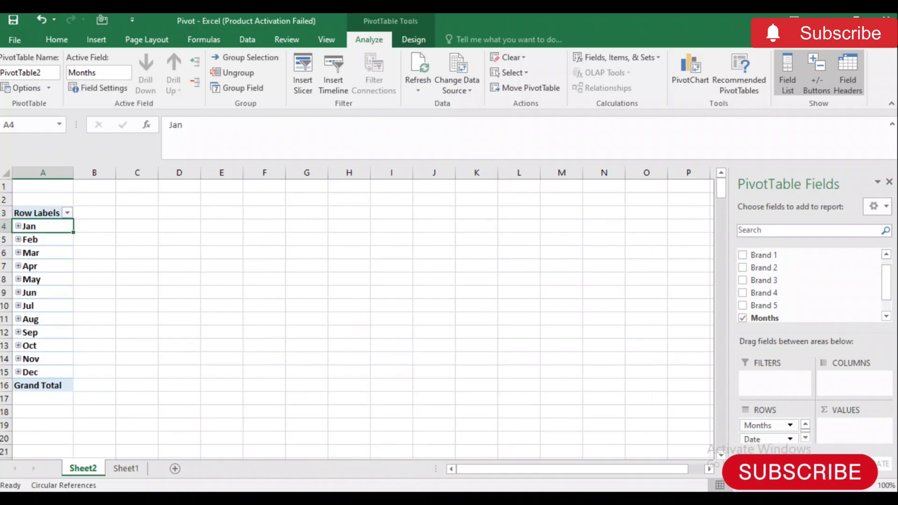
left_click(18, 226)
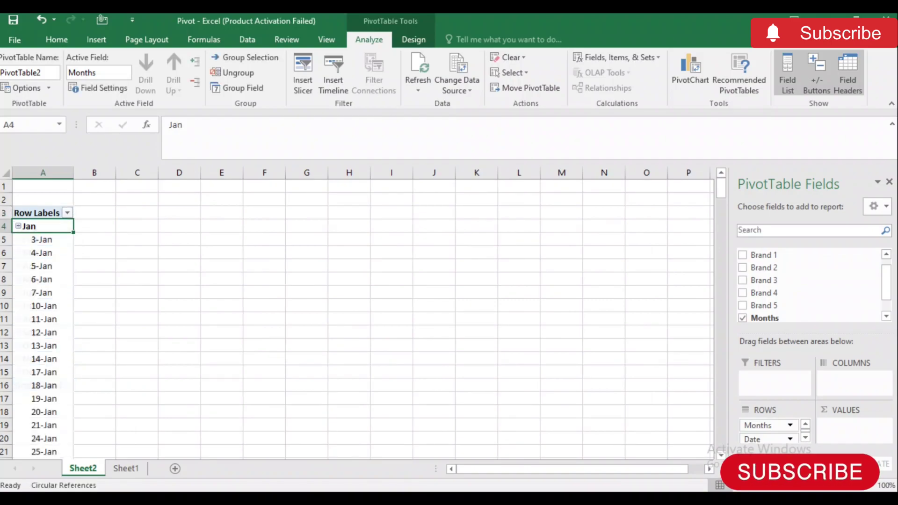
left_click(17, 226)
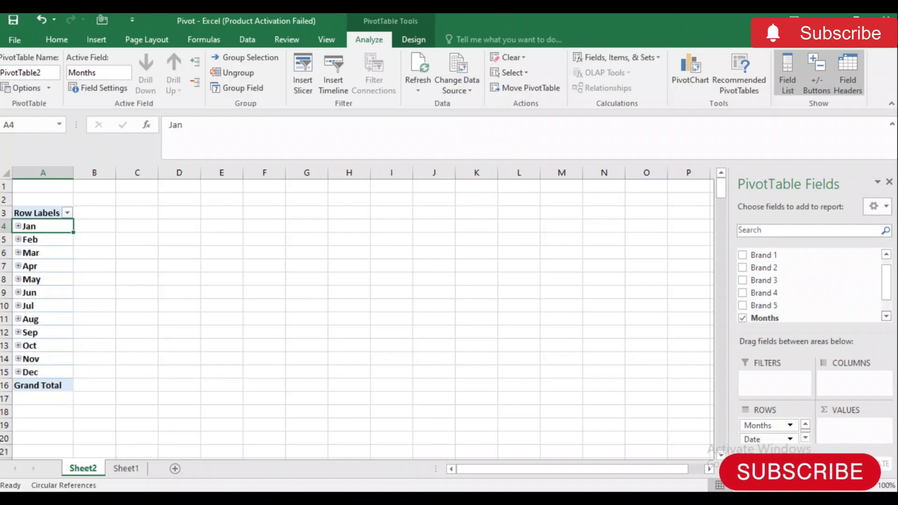
Add the Brand 1, Brand 2, Brand 3, Brand 4 and Brand 5 fields to the PivotTable's values as sums
mouse_move(886, 286)
left_mouse_down()
mouse_move(886, 296)
mouse_move(886, 280)
left_mouse_up()
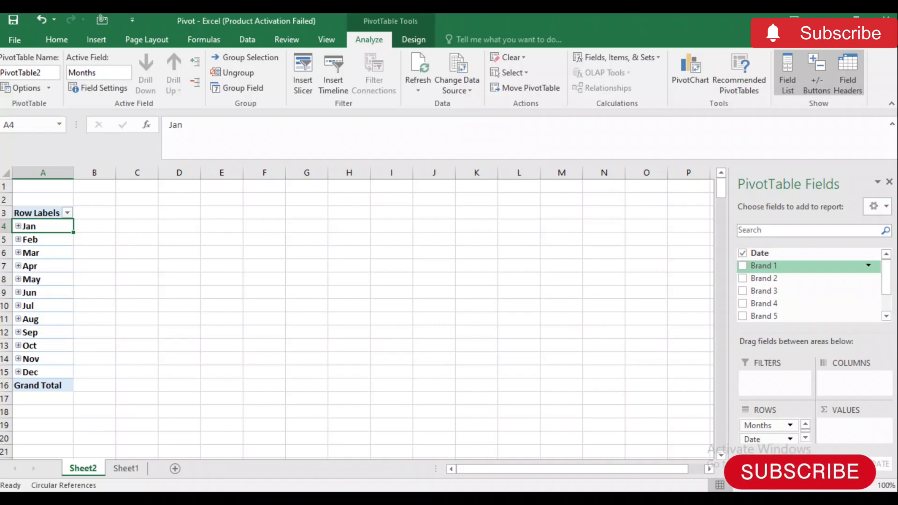
scroll(810, 266, "down", 1)
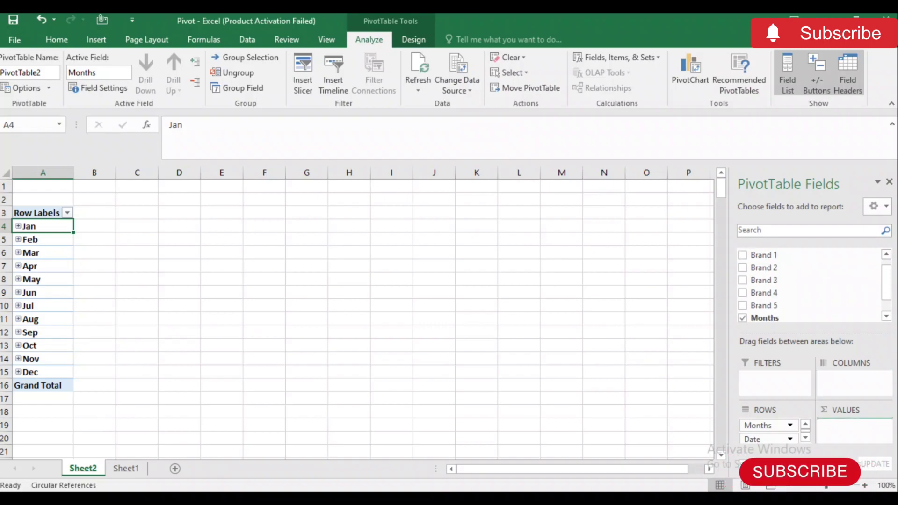
left_click_drag(764, 255, 854, 425)
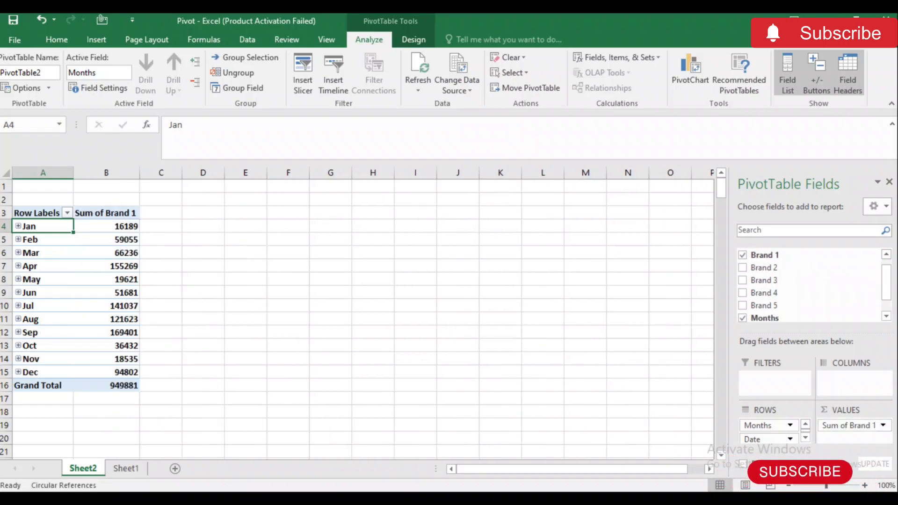
left_click(742, 268)
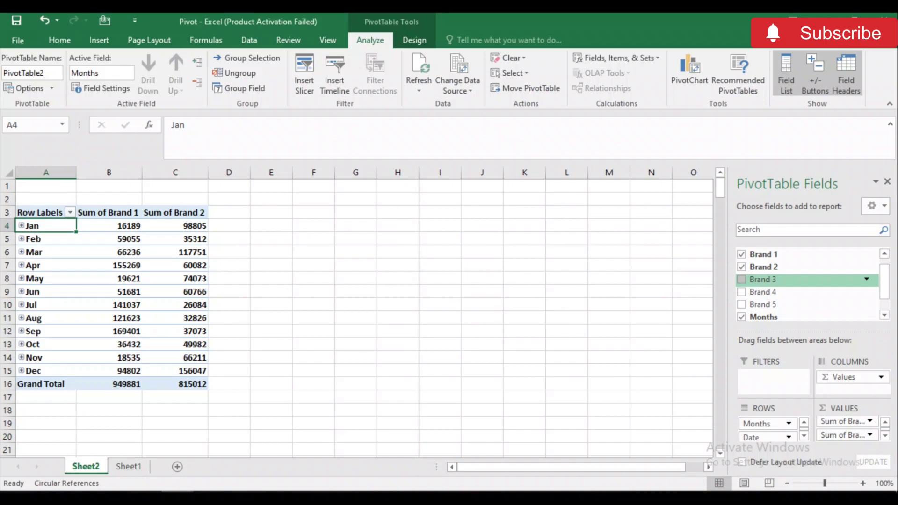
left_click(742, 279)
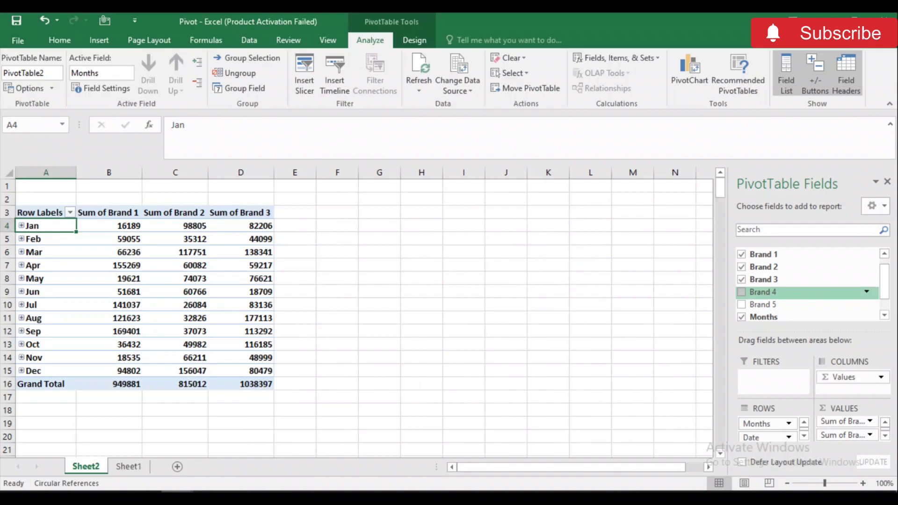
left_click(741, 292)
left_click(742, 305)
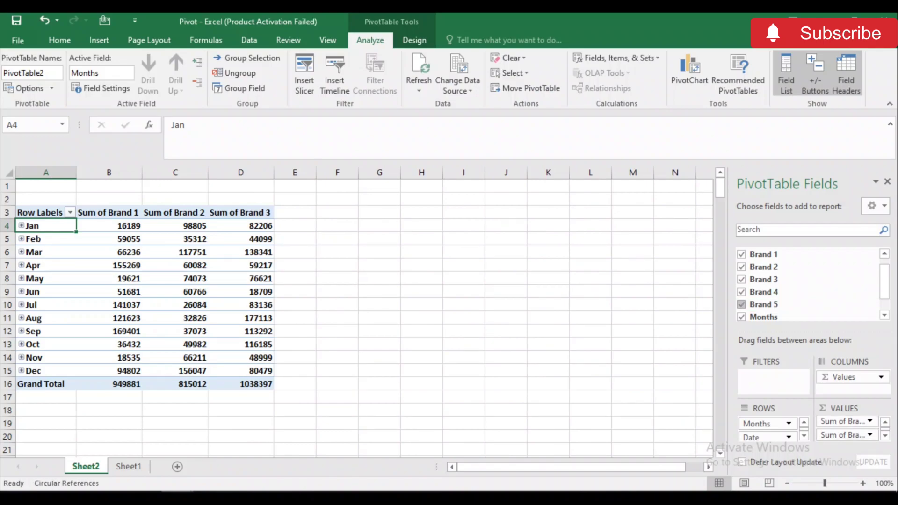
Select the monthly sums of Brand 1 to Brand 3 from Jan to Dec, range B4:D15, in the PivotTable
left_click(380, 292)
key("Left")
key("Left")
key("Left")
key("Left")
key("Left")
key("Left")
key("Up")
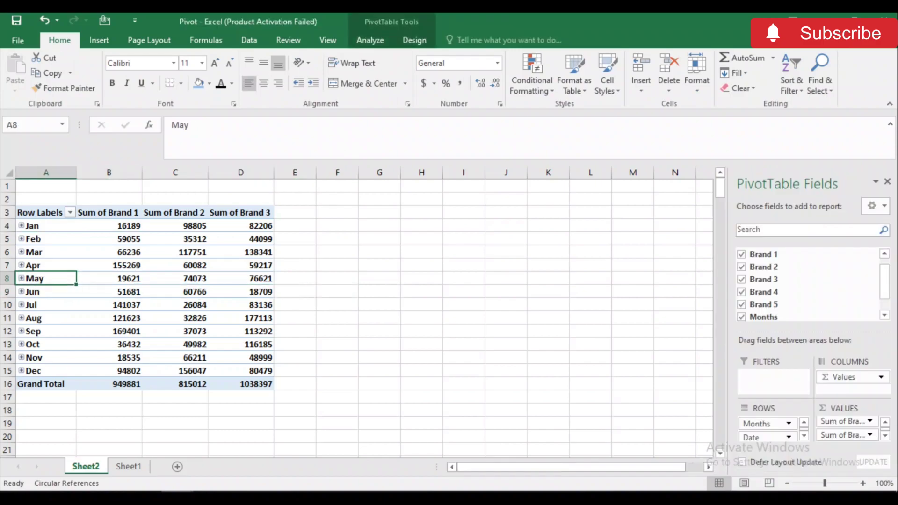
key("Up")
key("Up")
key("Up")
key("Up")
key("Up")
key("Down")
key("Right")
key("Left")
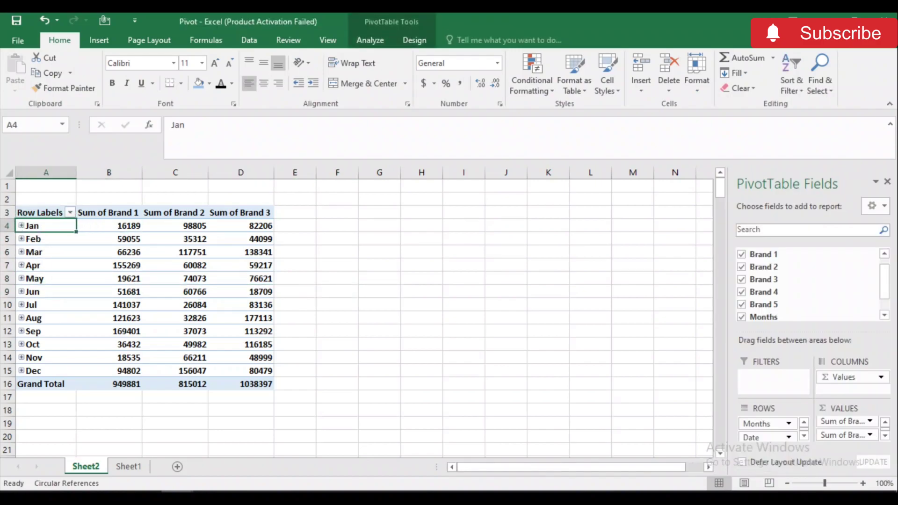
key("Right")
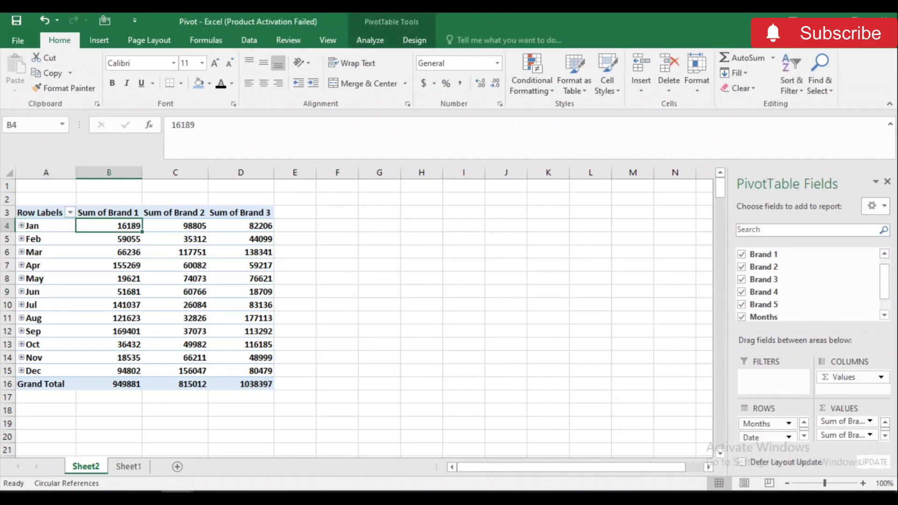
key("shift+Right")
key("shift+Right")
key("shift+Down")
key("shift+Down")
key("shift+Down")
key("shift+Down")
key("shift+Down")
key("shift+Down")
key("shift+Down")
key("shift+Down")
key("shift+Down")
key("shift+Down")
key("shift+Down")
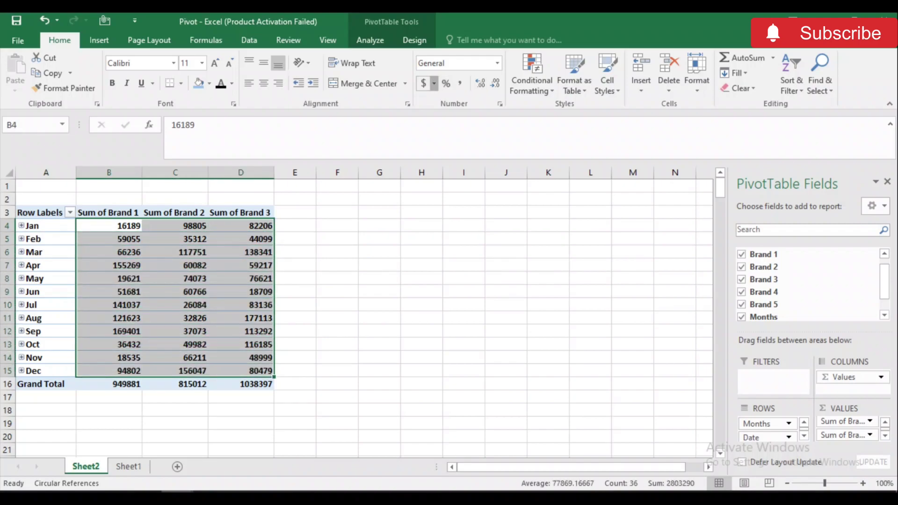
Open the full accounting format settings for the selected sums and look through the currency symbols for a suitable one
left_click(434, 83)
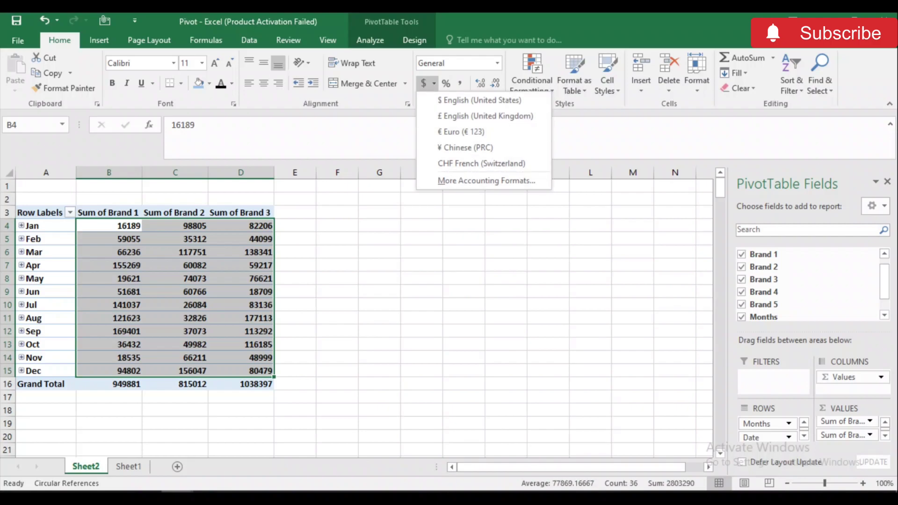
left_click(486, 180)
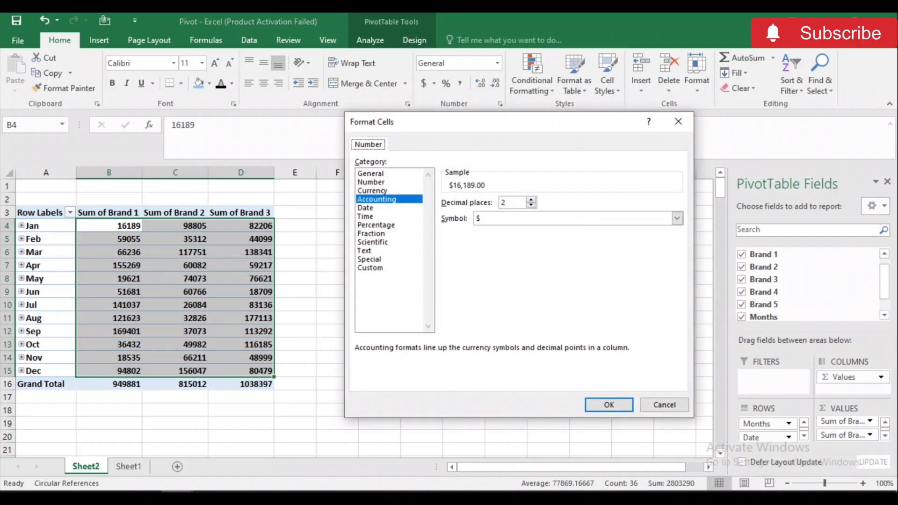
left_click(677, 218)
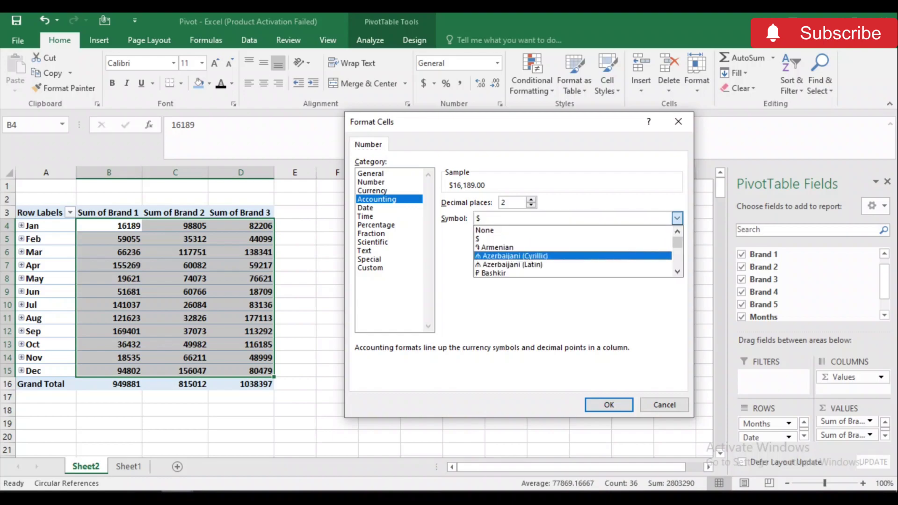
left_click(678, 271)
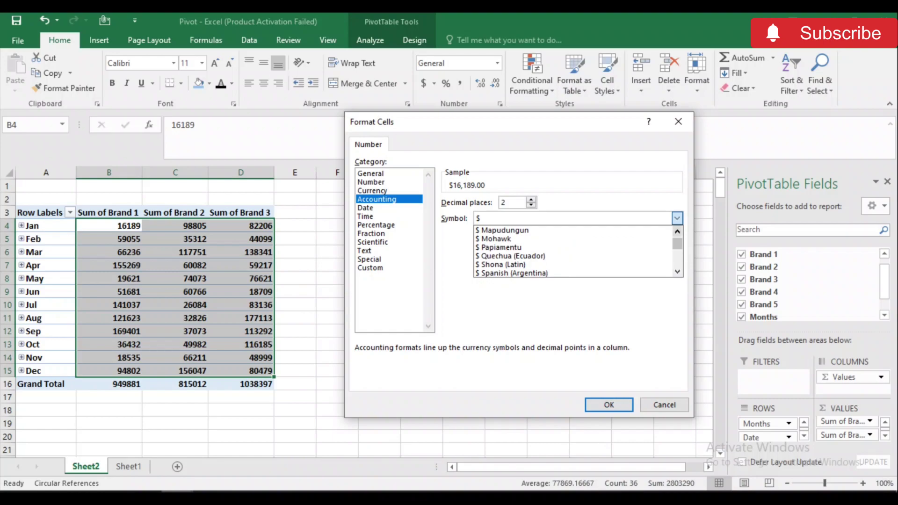
left_click_drag(677, 231, 677, 231)
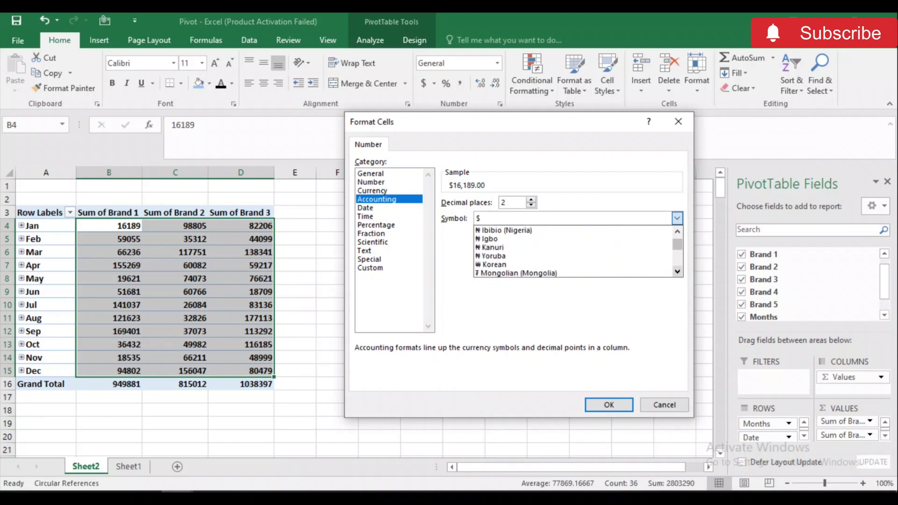
left_click(677, 271)
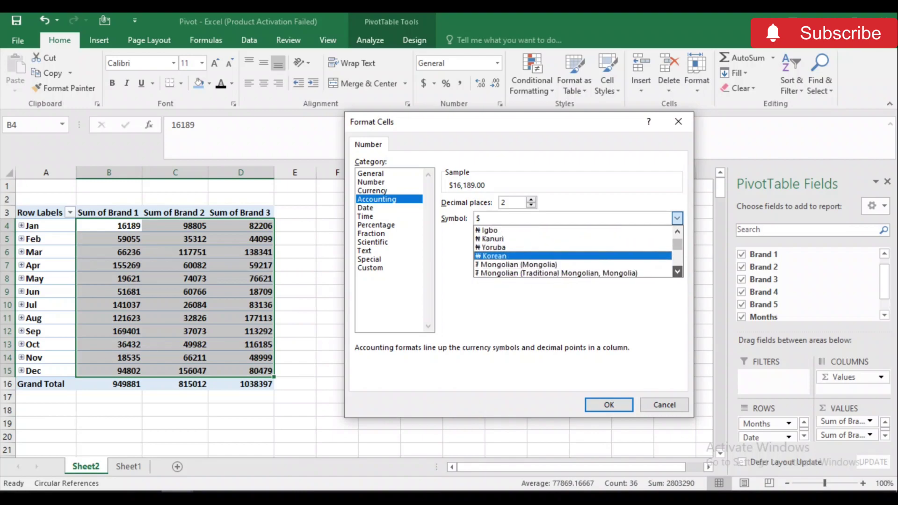